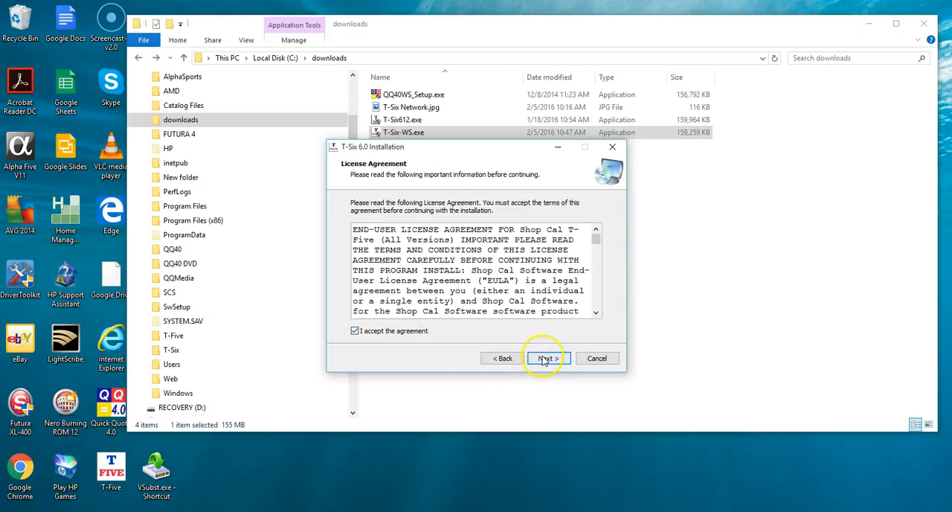
pyautogui.click(545, 359)
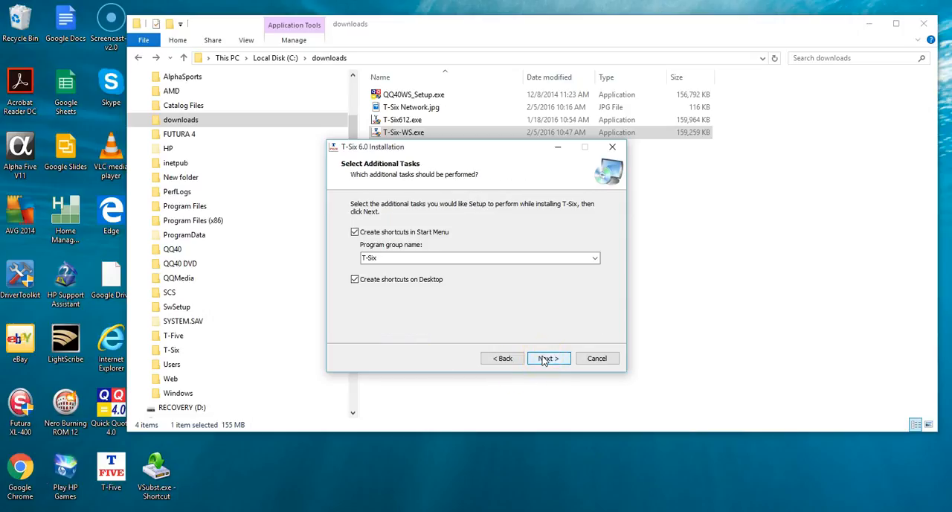
# - Accept the license and install T-Six 6.0 in C:\T-Six with Start Menu and desktop shortcuts, finishing the setup wizard
pyautogui.click(545, 359)
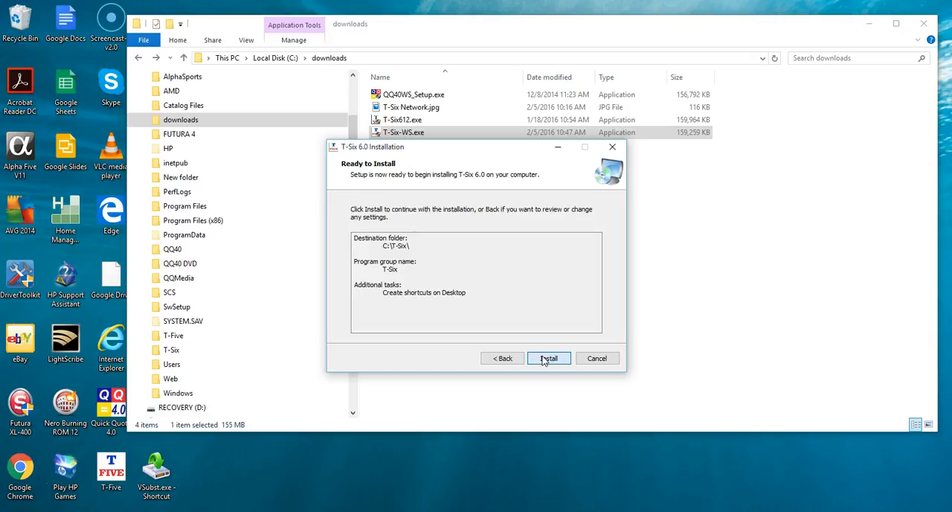
pyautogui.click(545, 359)
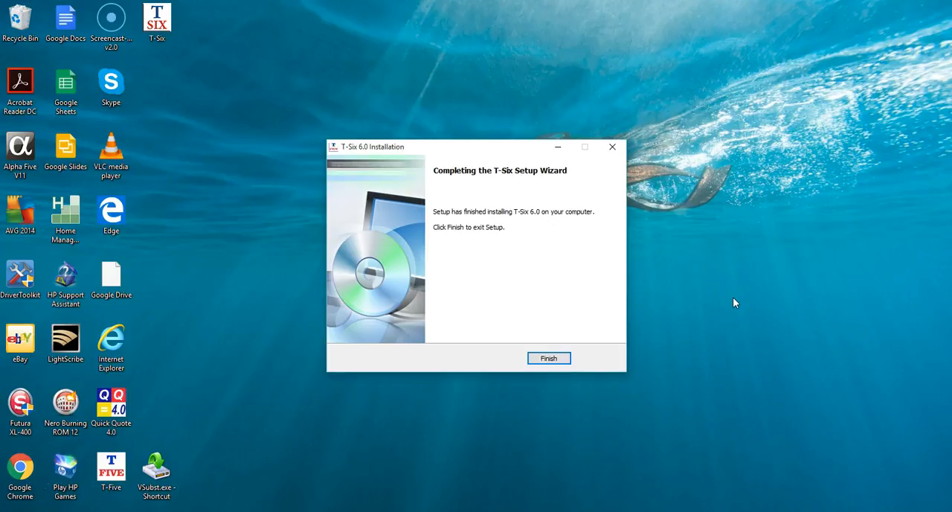
pyautogui.click(554, 364)
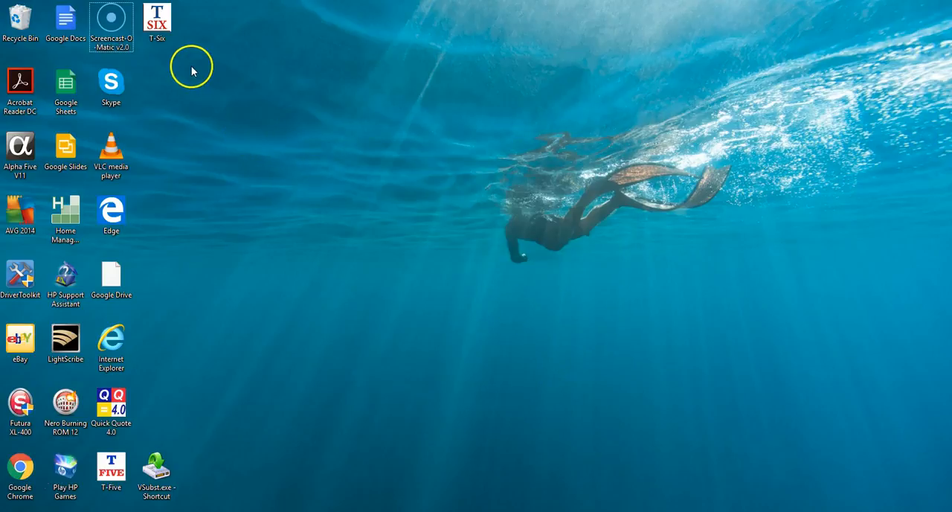
# - Run the T-Six desktop shortcut as administrator and allow it to start
pyautogui.click(160, 29)
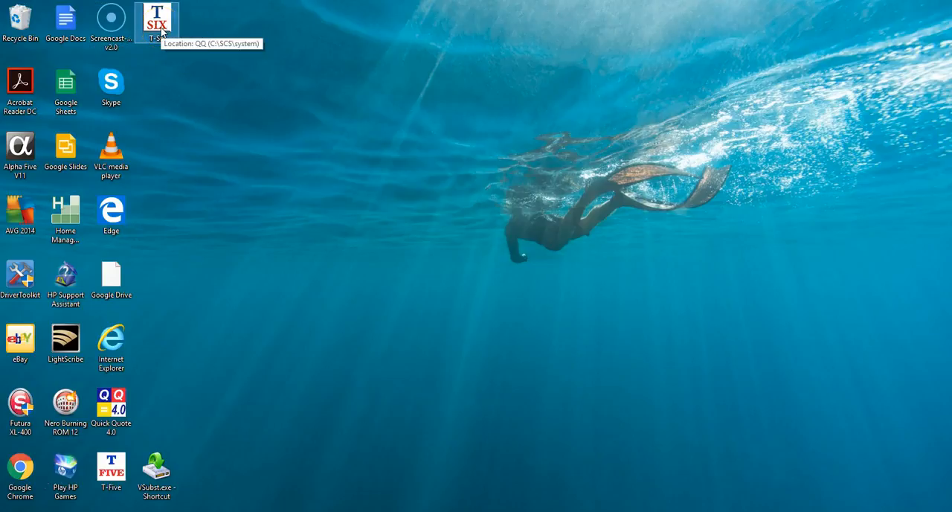
pyautogui.rightClick(161, 31)
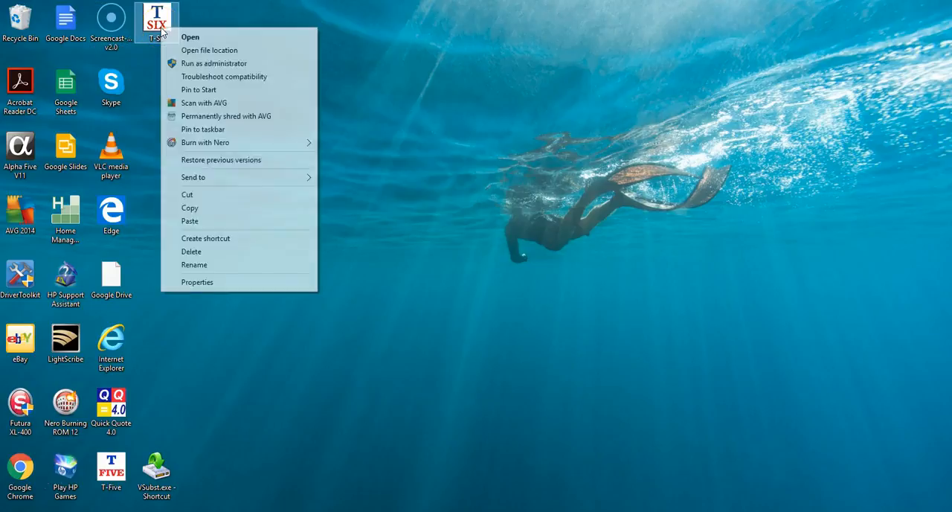
pyautogui.click(200, 68)
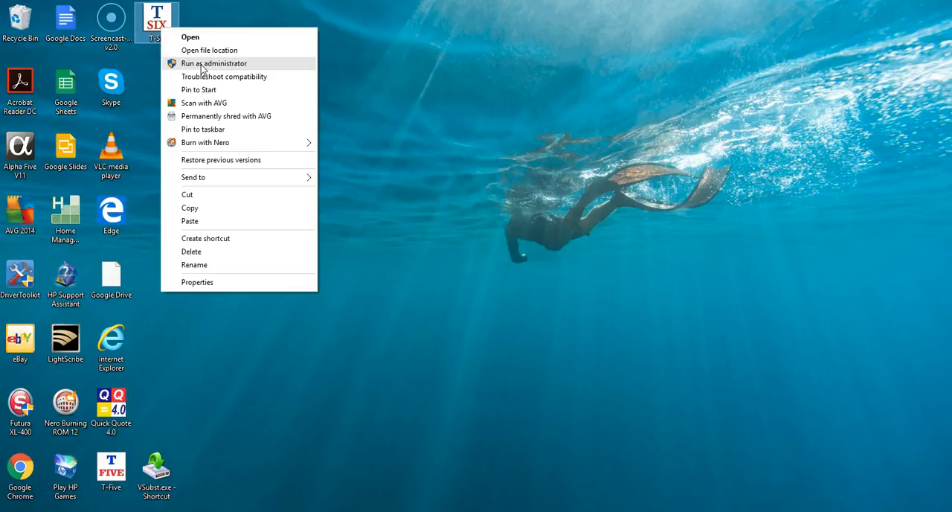
pyautogui.click(201, 65)
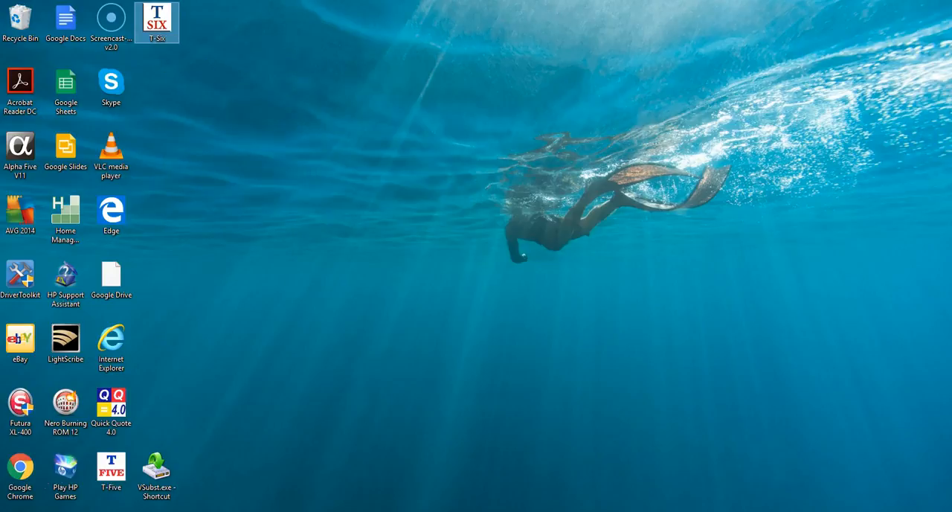
pyautogui.click(380, 253)
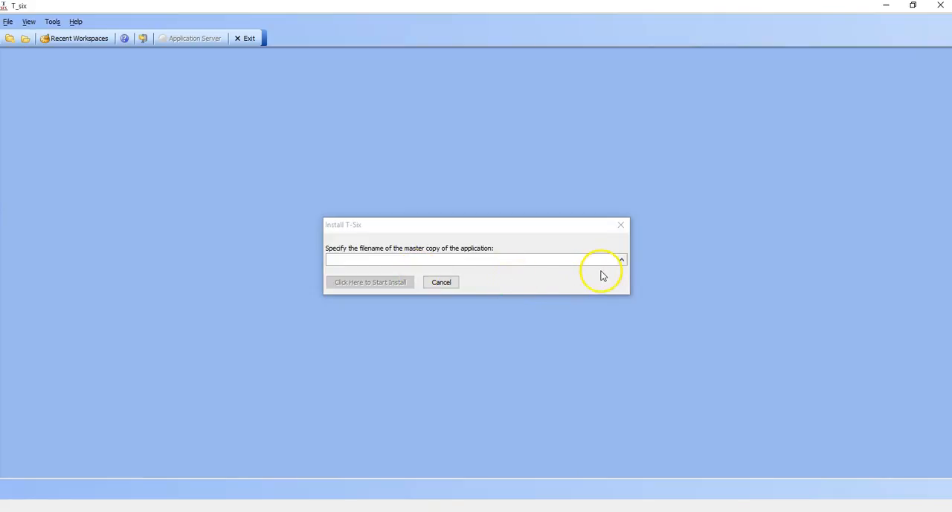
# - Browse for the application's master copy in the T-Six folder on the c share of the SHOPCAL network computer
pyautogui.click(622, 261)
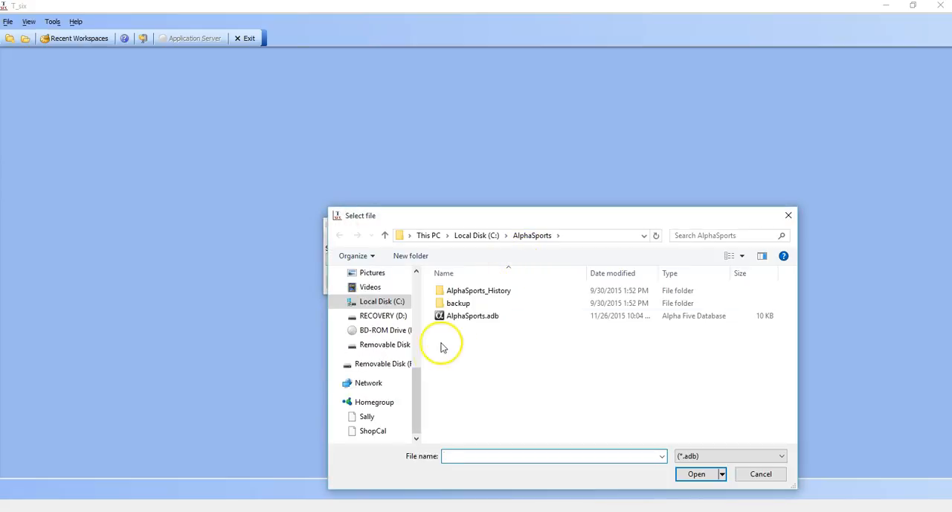
pyautogui.scroll(5, 399, 416)
pyautogui.moveTo(416, 330); pyautogui.dragTo(414, 385)
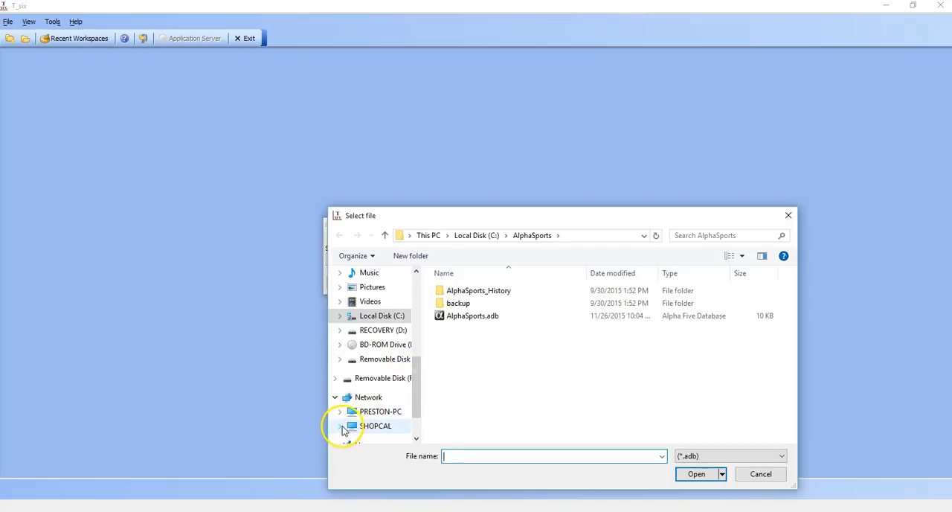
pyautogui.click(342, 430)
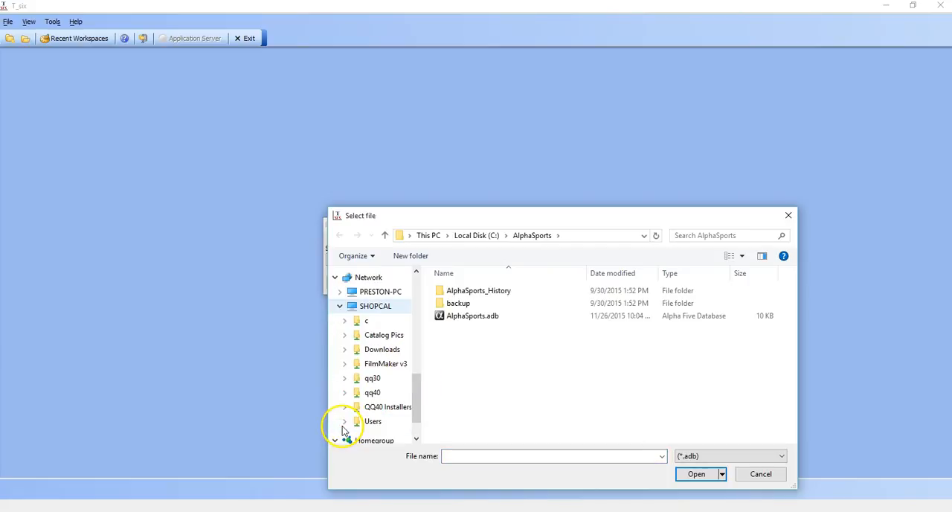
pyautogui.click(346, 322)
pyautogui.moveTo(417, 309); pyautogui.dragTo(418, 409)
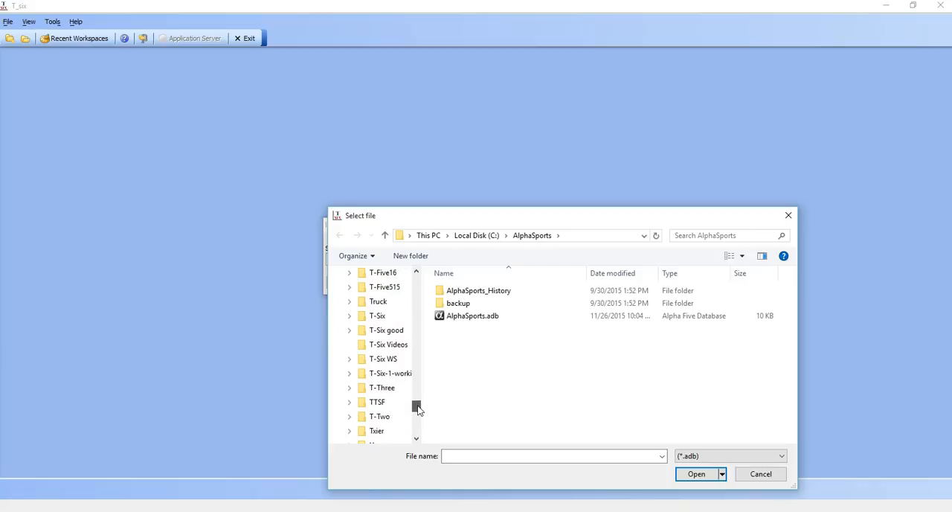
pyautogui.click(372, 316)
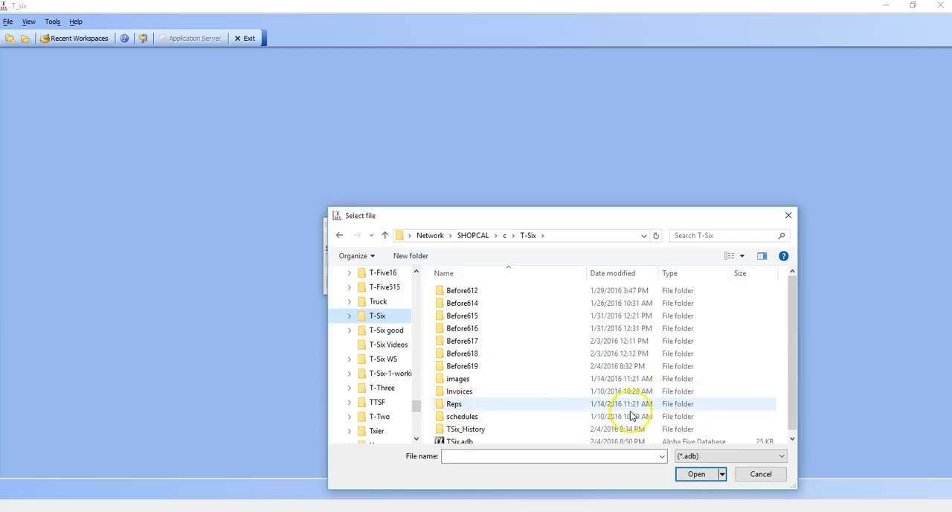
# - Choose TSix.adb as the master copy of the application and start the workstation install
pyautogui.click(792, 438)
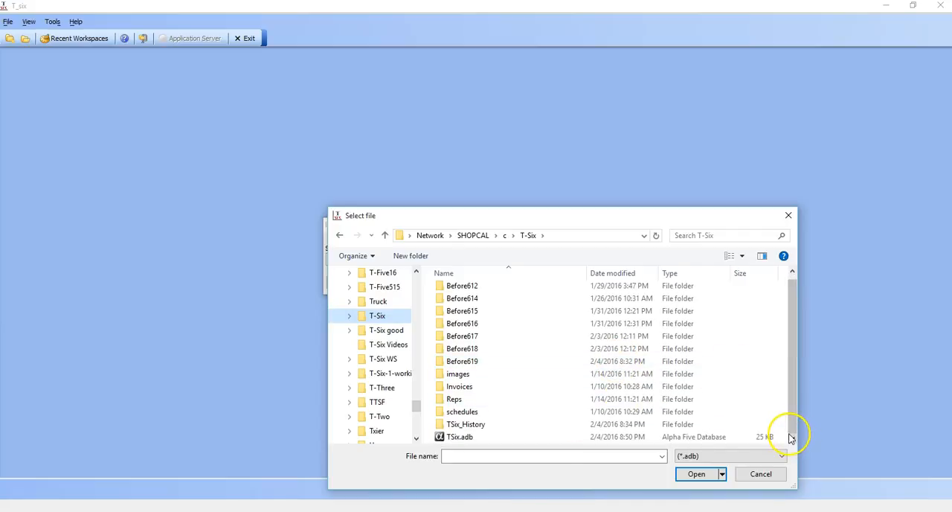
pyautogui.click(459, 439)
pyautogui.click(686, 476)
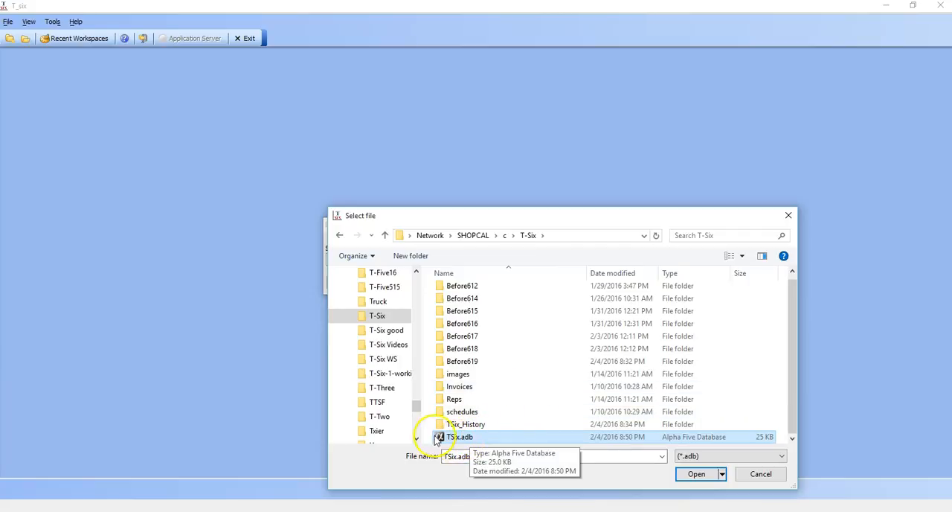
pyautogui.click(696, 474)
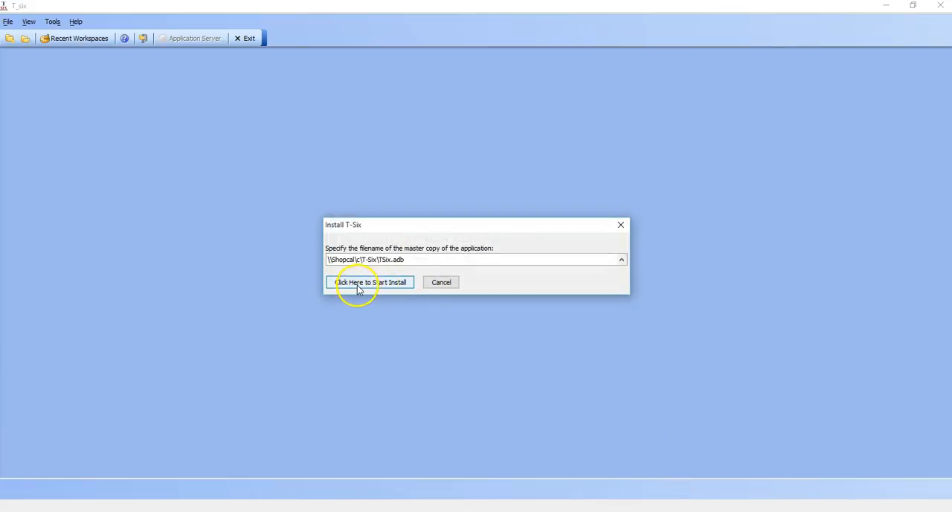
pyautogui.click(356, 284)
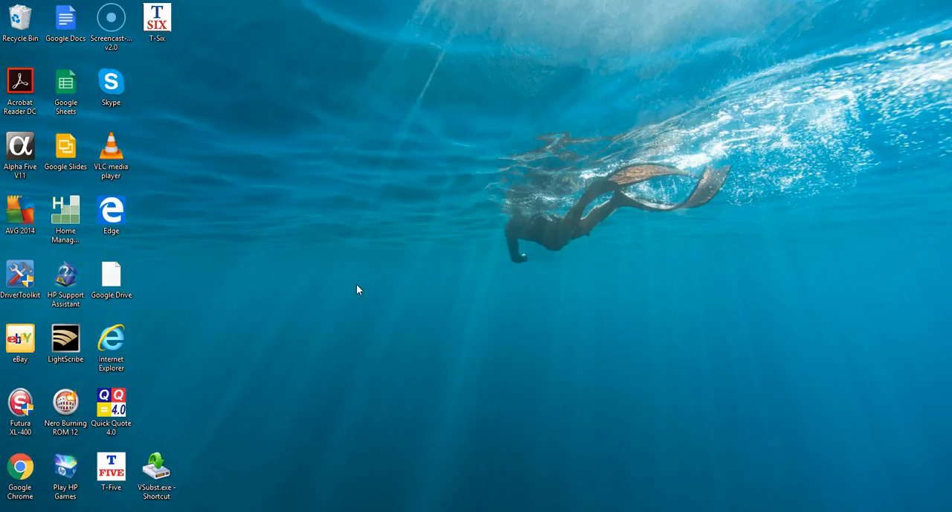
# - Launch the installed T-Six again from its desktop shortcut as administrator
pyautogui.click(160, 24)
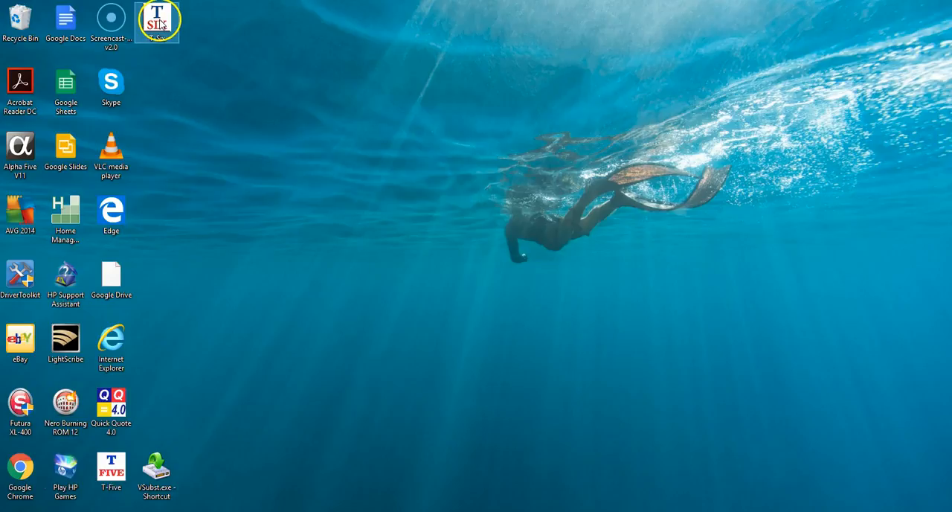
pyautogui.rightClick(160, 24)
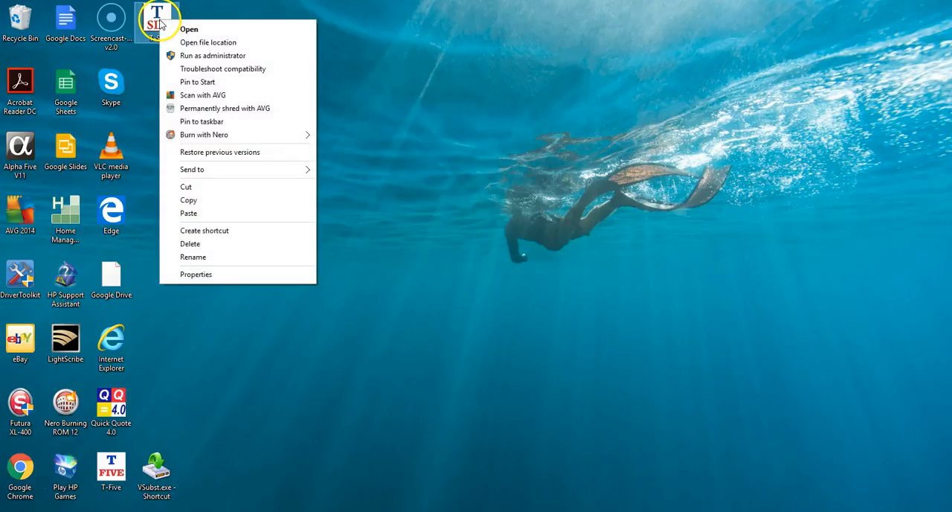
pyautogui.click(212, 56)
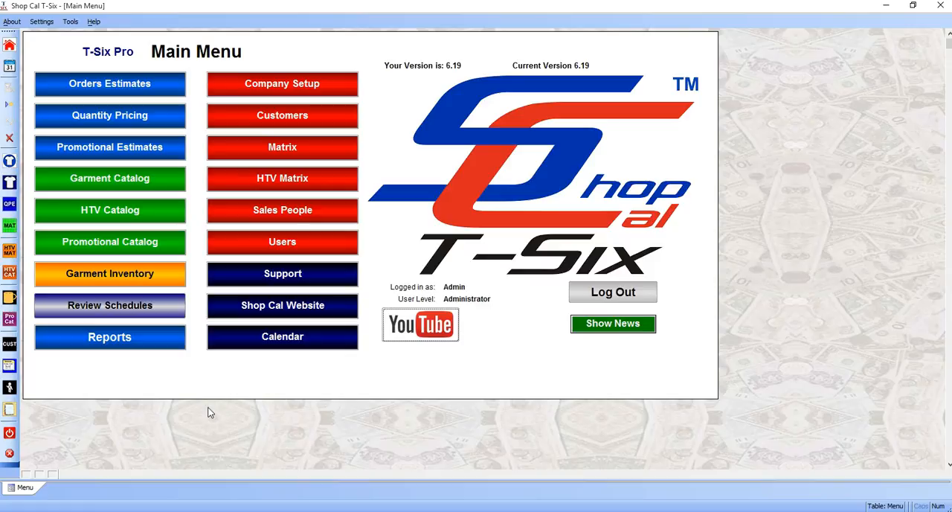
# - Open Orders Estimates to check the existing work order, and return to the main menu
pyautogui.click(126, 84)
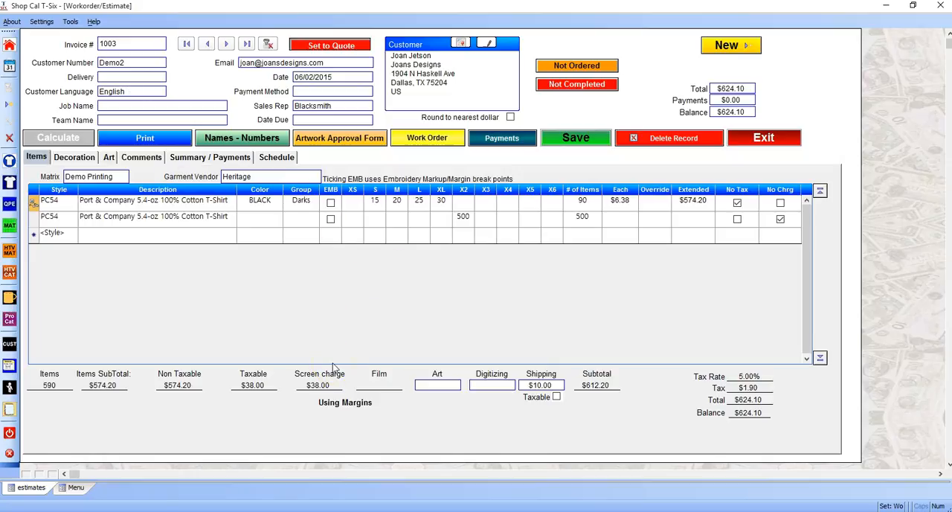
pyautogui.click(774, 144)
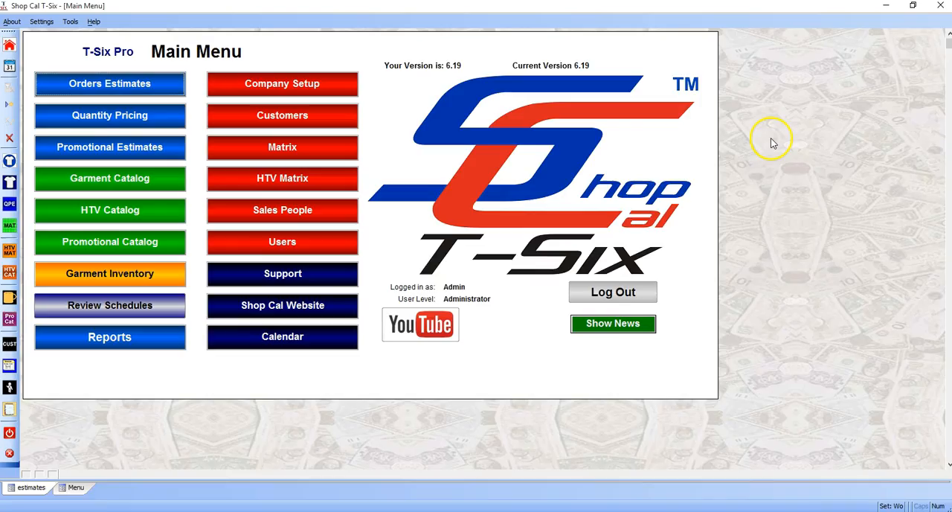
pyautogui.click(354, 437)
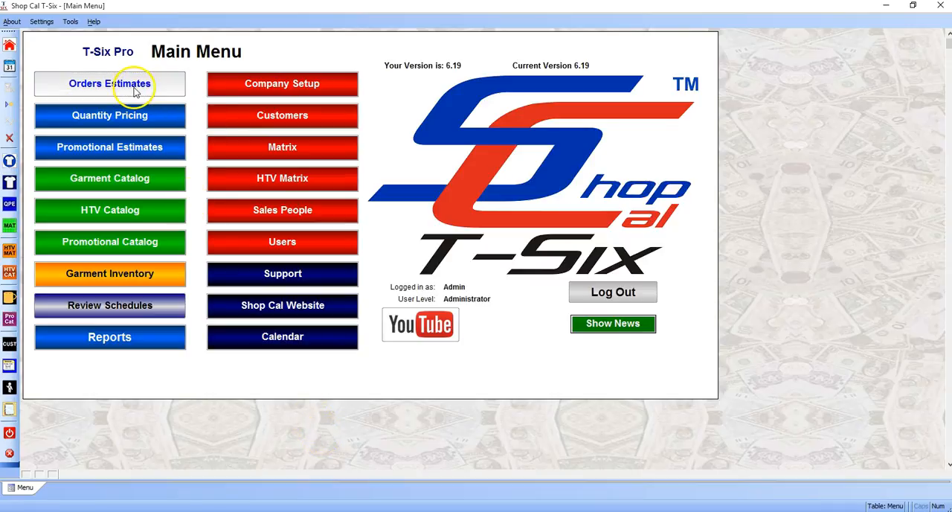
# - Open Orders Estimates and generate the print preview of the displayed invoice without style numbers
pyautogui.click(171, 89)
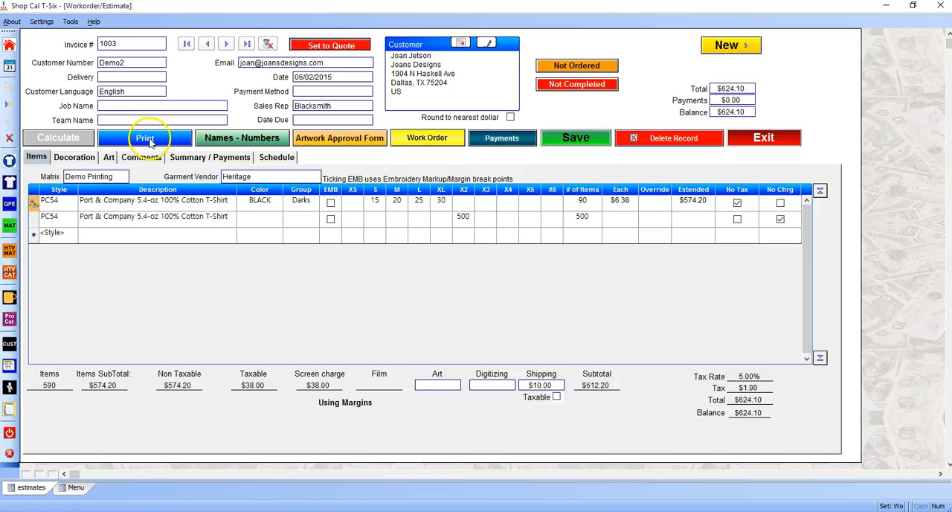
pyautogui.click(145, 138)
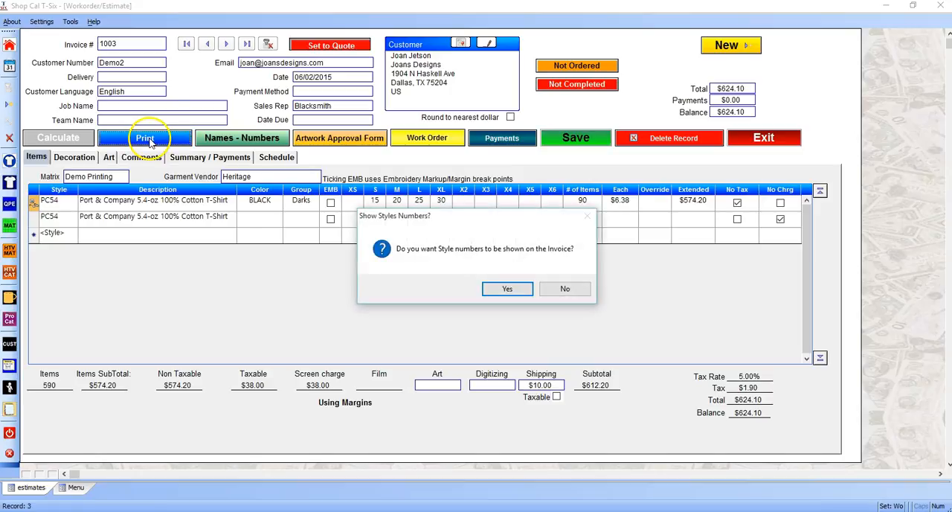
pyautogui.click(567, 289)
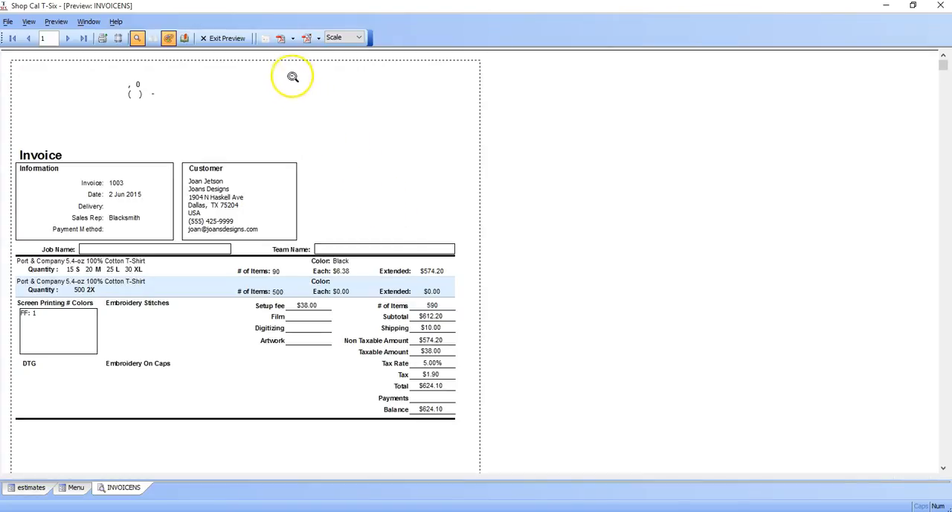
# - Save the invoice preview as the PDF C:\T-Six\INVOICENS.pdf, view it in Acrobat Reader, and close both the PDF and the preview
pyautogui.click(281, 38)
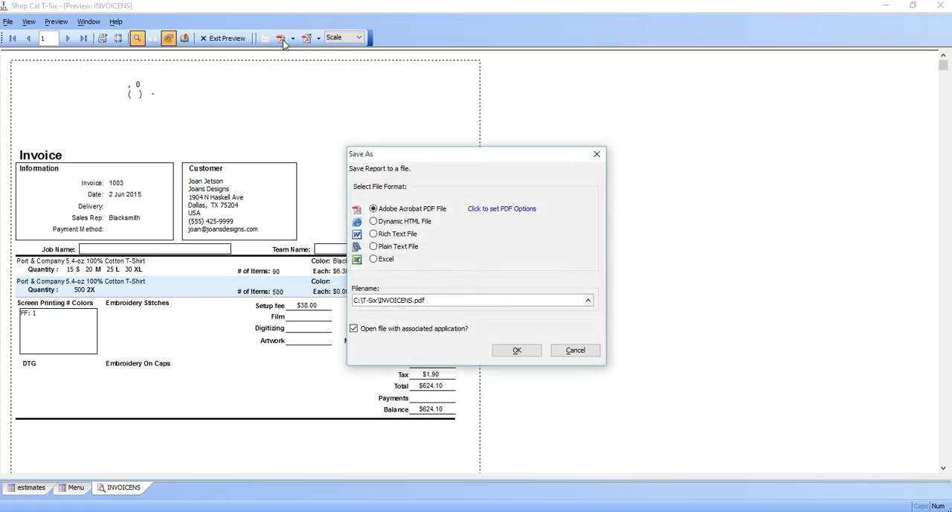
pyautogui.click(517, 351)
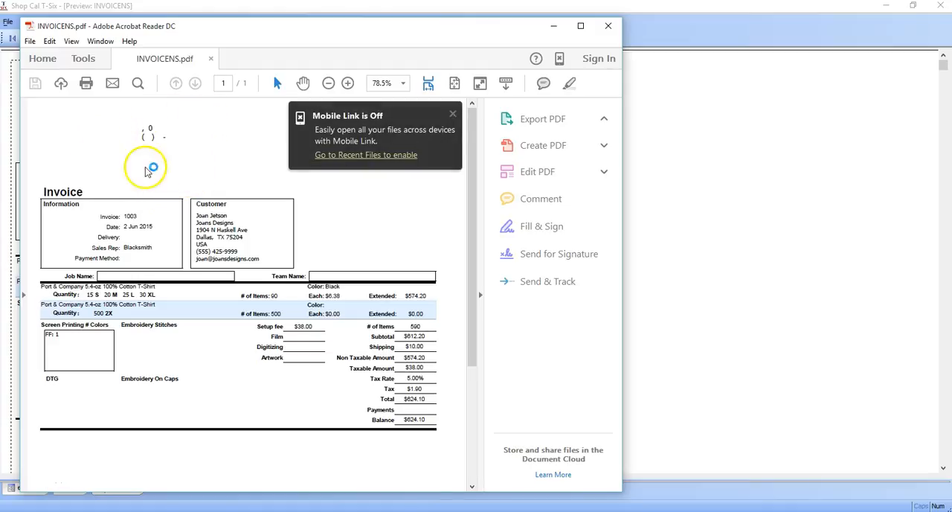
pyautogui.click(452, 114)
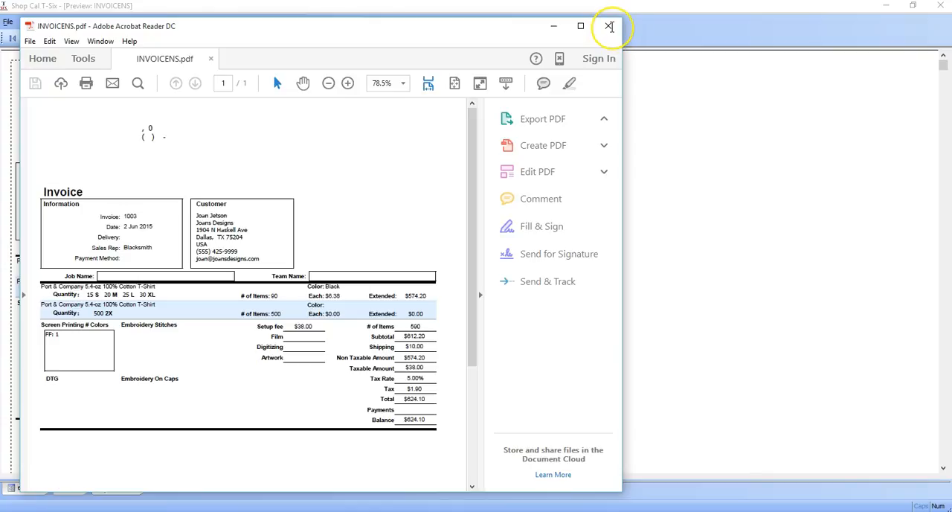
pyautogui.click(608, 27)
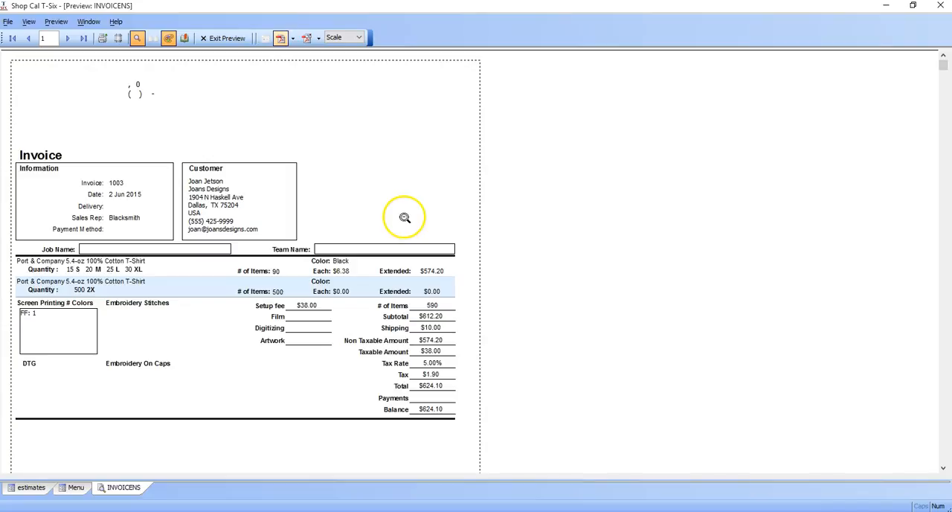
pyautogui.click(236, 39)
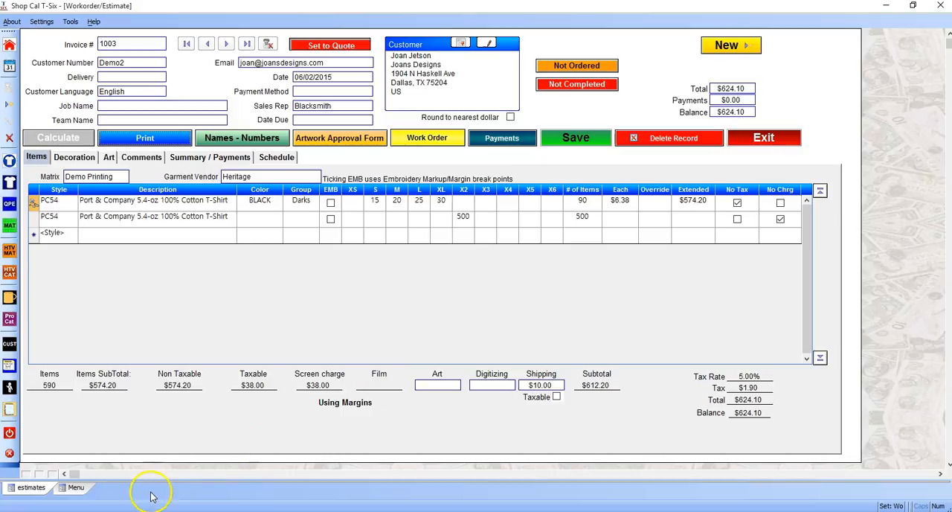
# - Exit T-Six, restart it normally from its desktop shortcut, and open the Customers screen
pyautogui.click(10, 452)
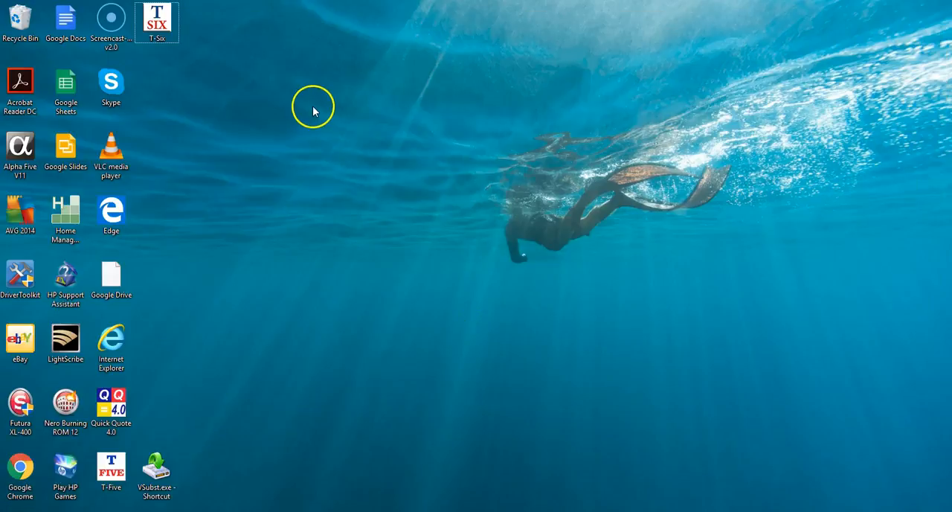
pyautogui.doubleClick(156, 22)
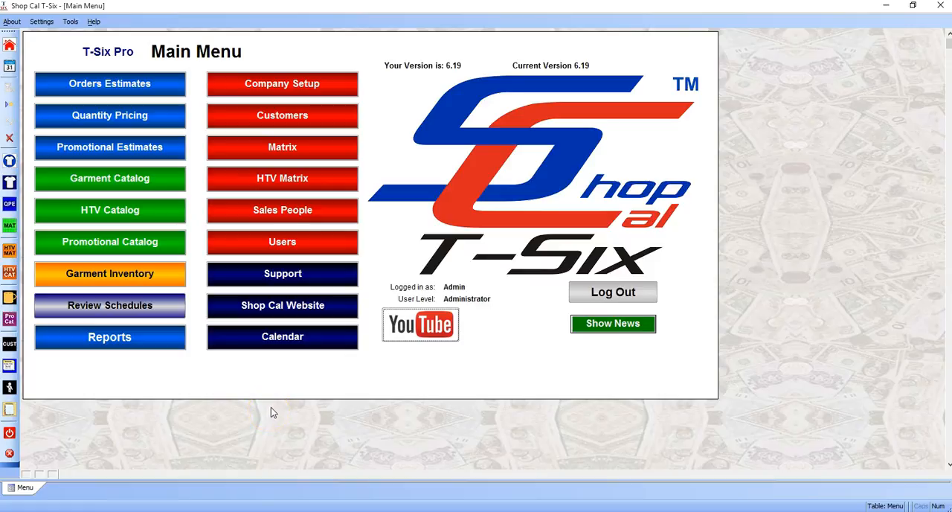
pyautogui.click(290, 121)
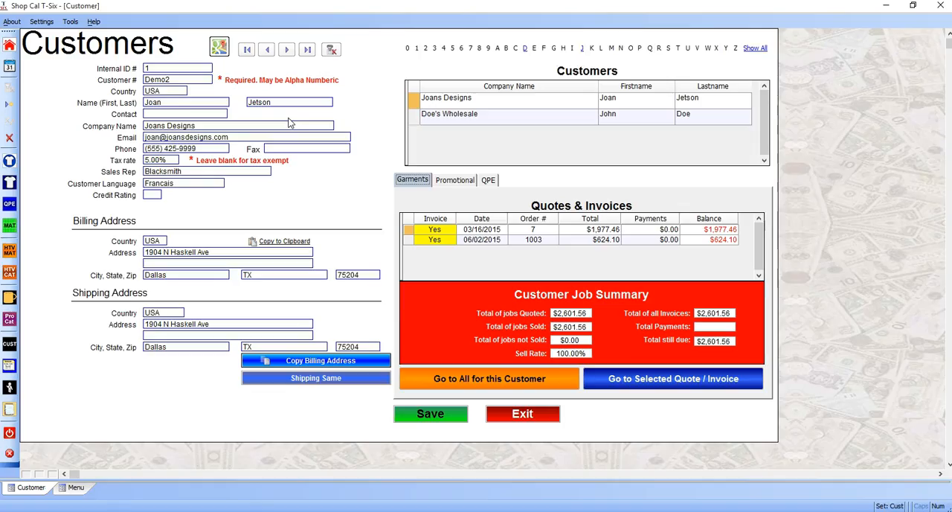
# - Leave Customers, open Orders Estimates, and refresh the displayed invoice by moving to the previous record and back
pyautogui.click(522, 413)
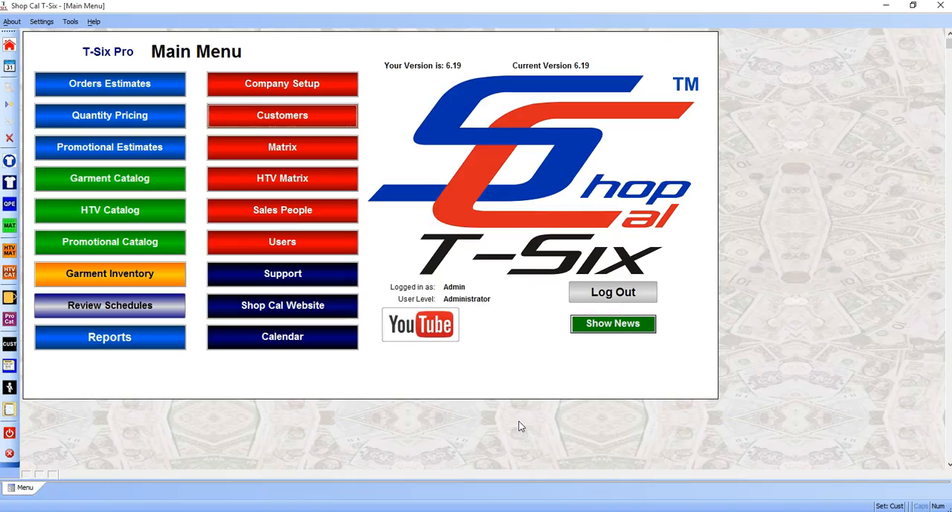
pyautogui.click(104, 88)
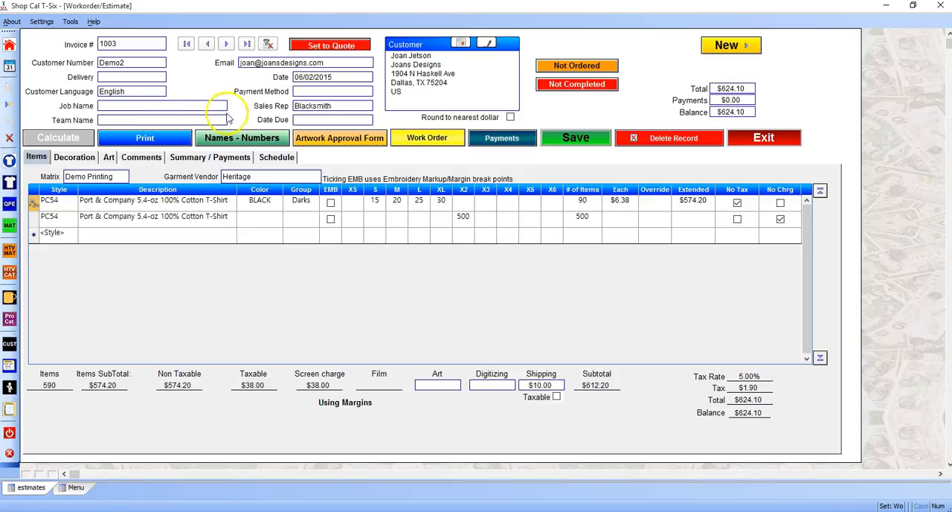
pyautogui.click(206, 44)
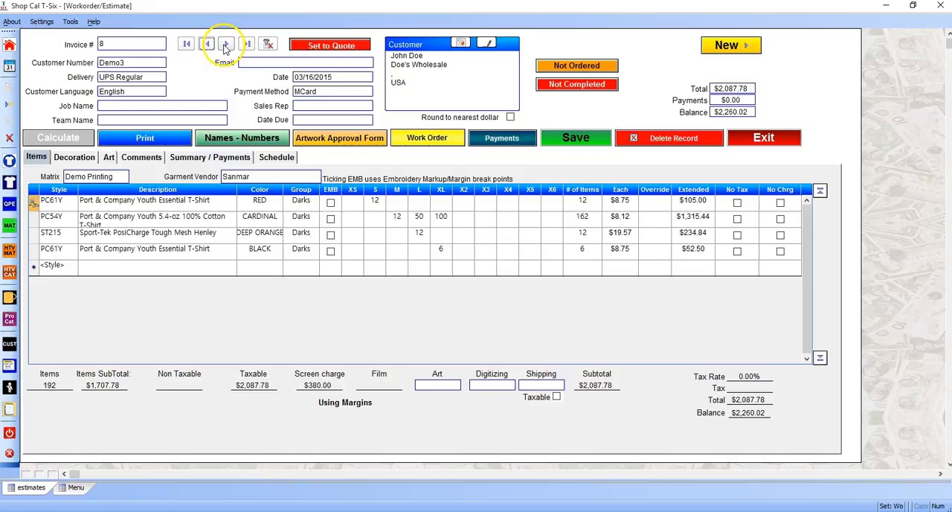
pyautogui.click(226, 44)
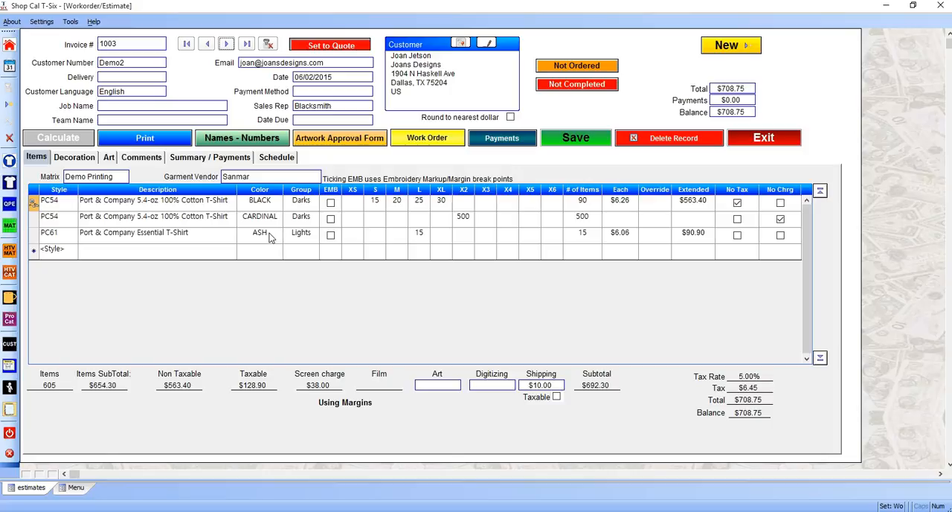
# - Show the main menu while keeping the estimate open, and switch back to the open estimate
pyautogui.click(8, 46)
pyautogui.click(9, 48)
pyautogui.click(836, 281)
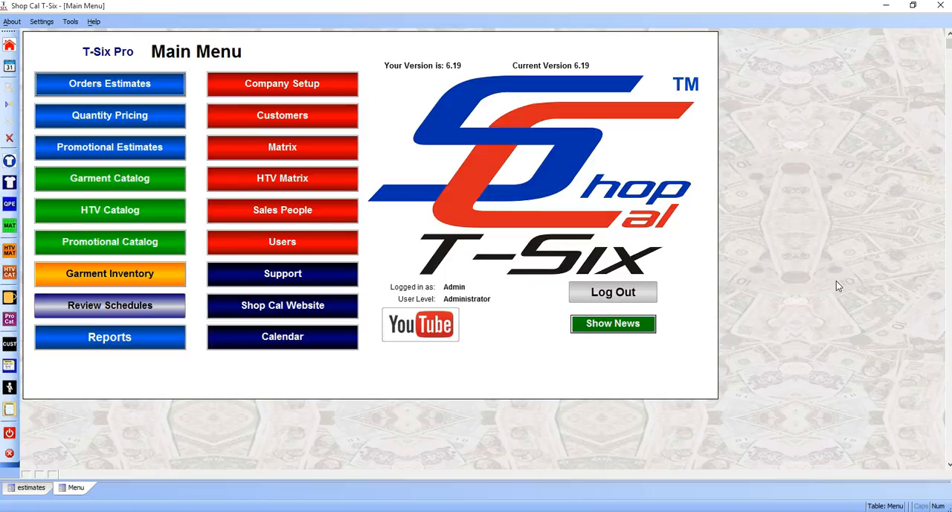
pyautogui.click(41, 491)
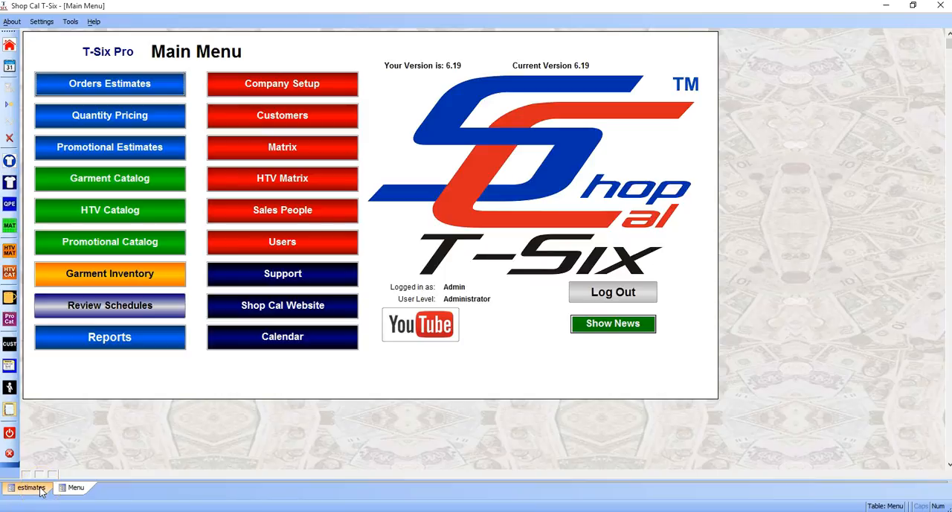